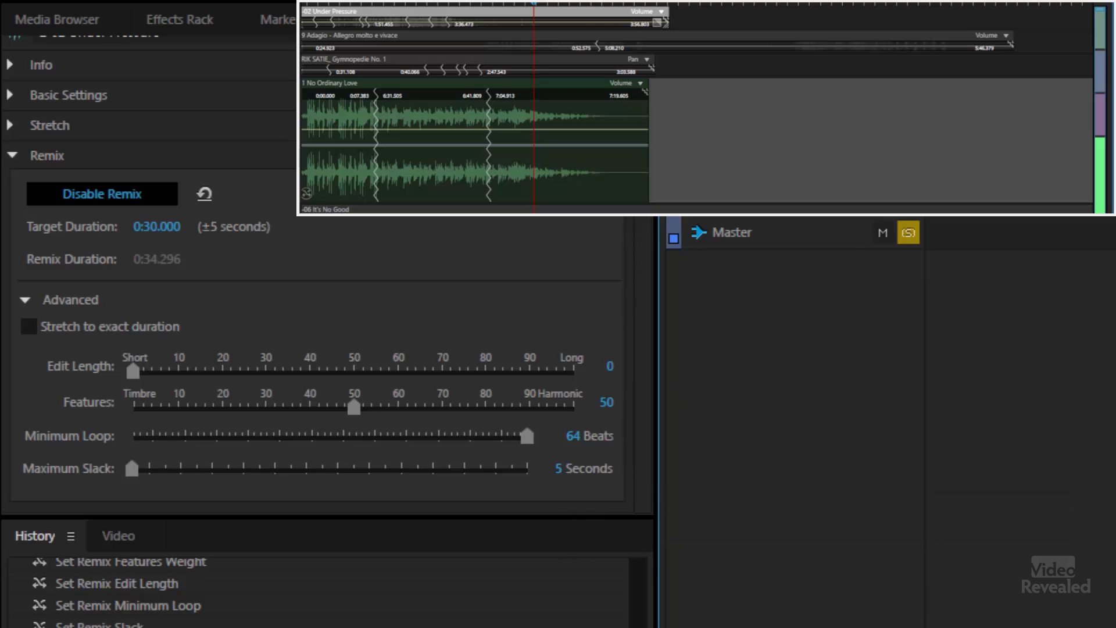
- Enlarge Track 5 and enable Remix on its It's No Good clip
key("ctrl+shift+y")
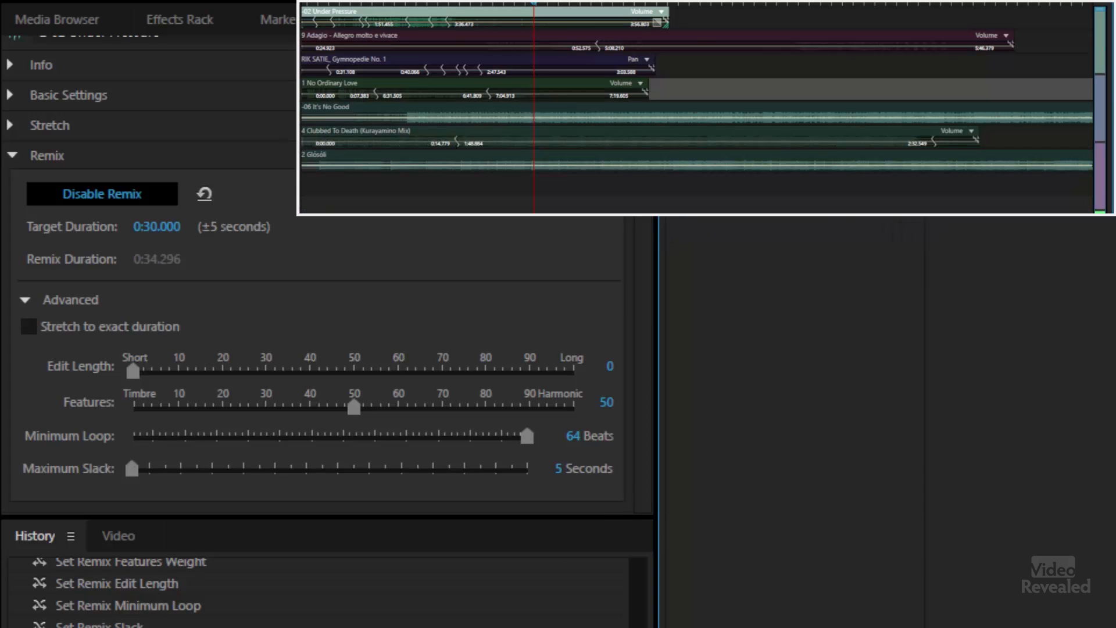
scroll(407, 129, "up", 8)
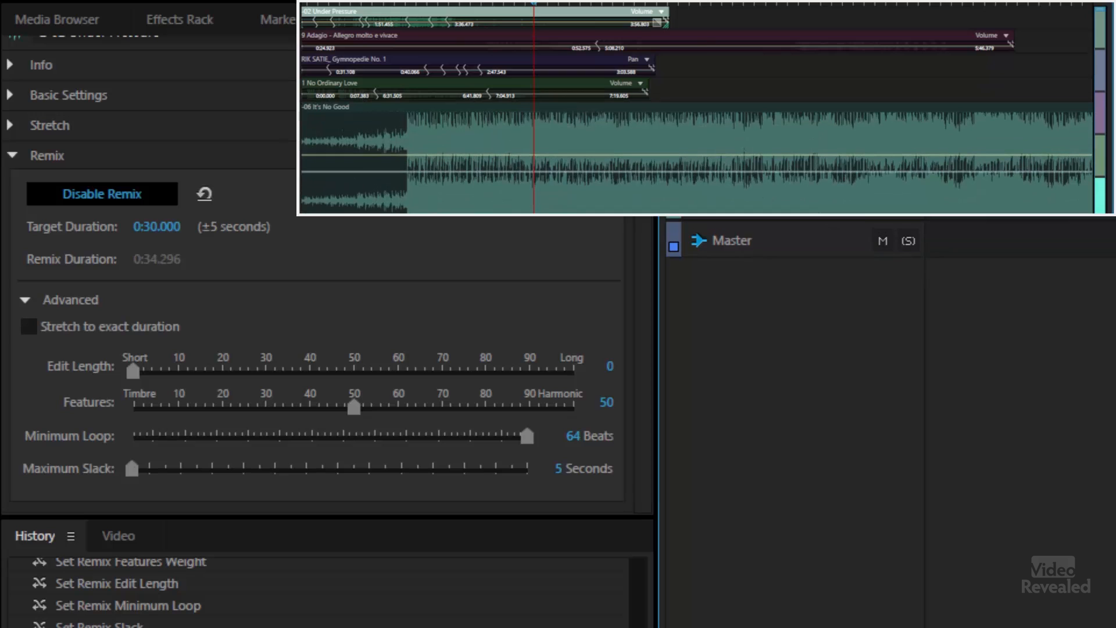
left_click(402, 107)
scroll(407, 117, "down", 3)
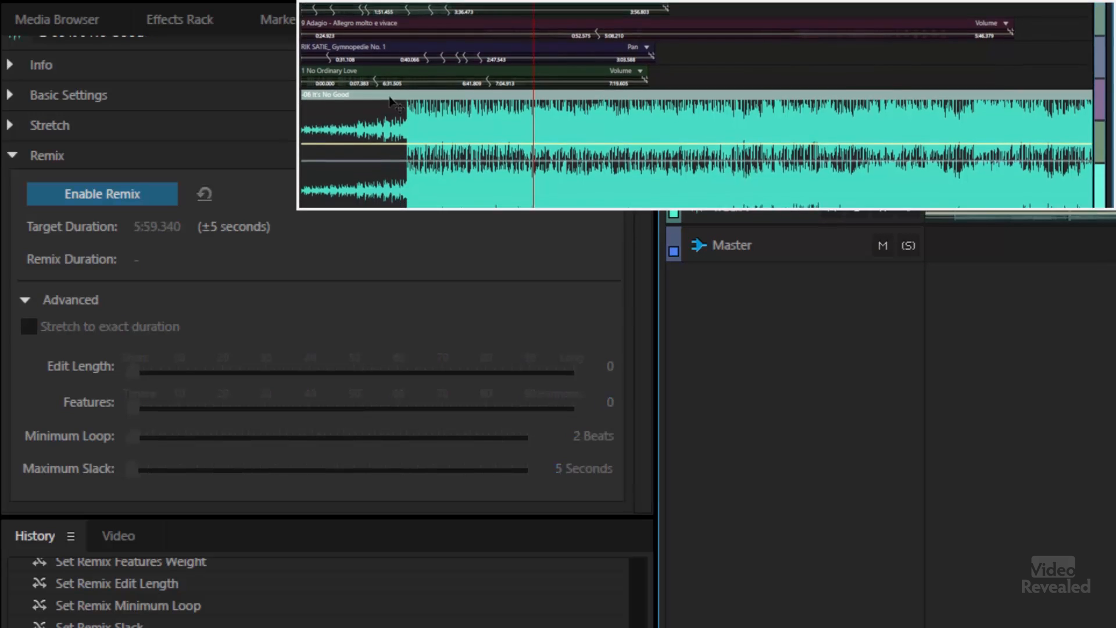
left_click(154, 192)
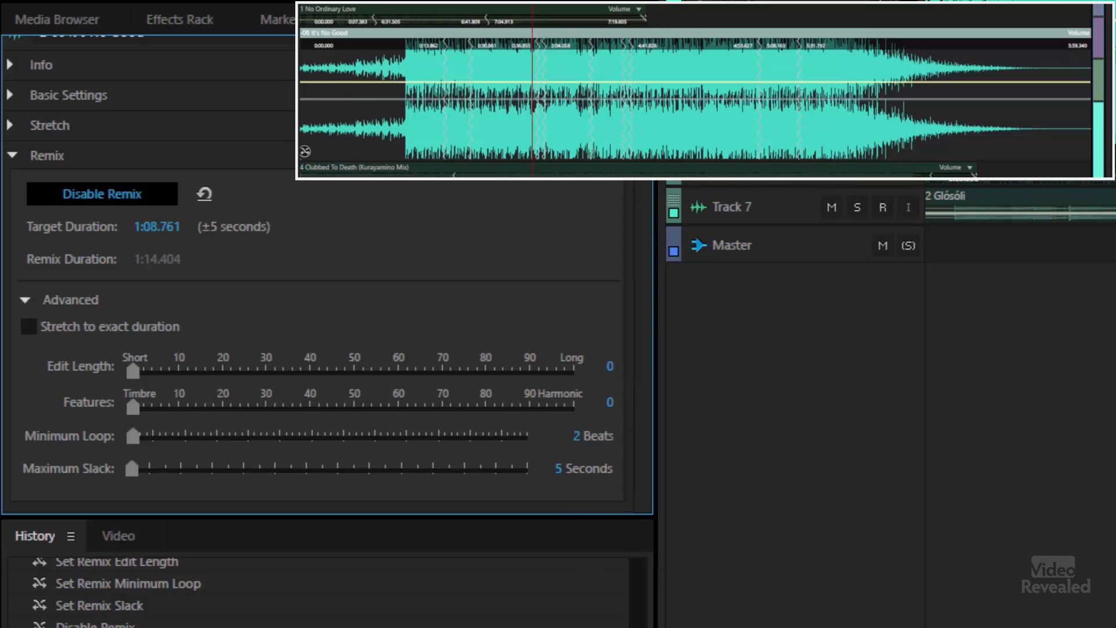
left_click(437, 6)
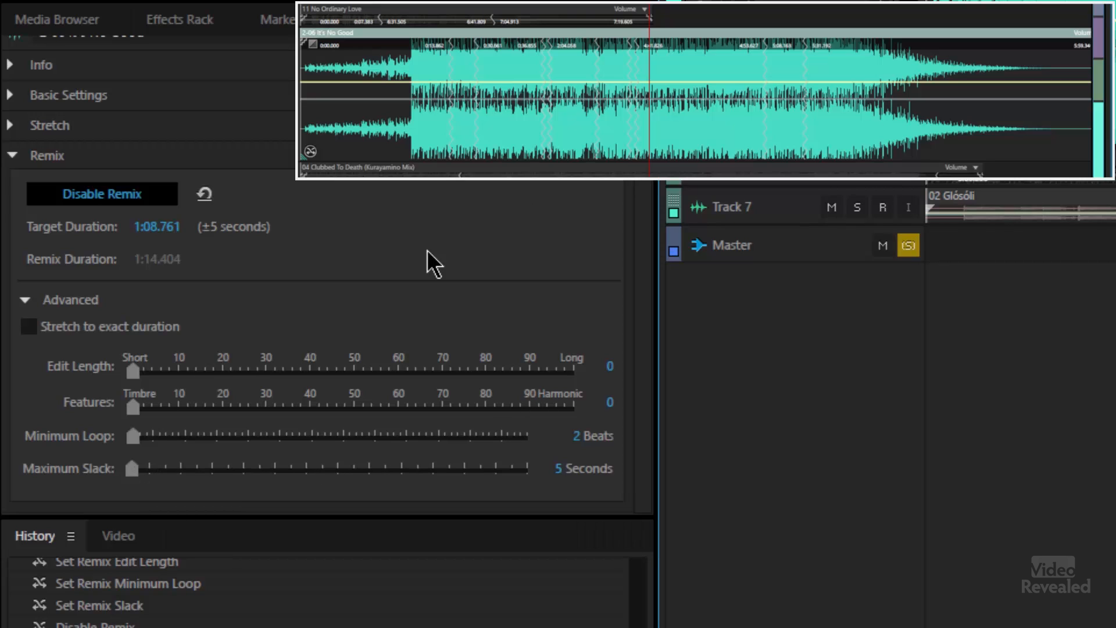
- Enlarge Track 6 and disable Remix on its Clubbed To Death (Kurayamino Mix) clip
double_click(739, 110)
left_click_drag(756, 22, 755, 190)
left_click(407, 73)
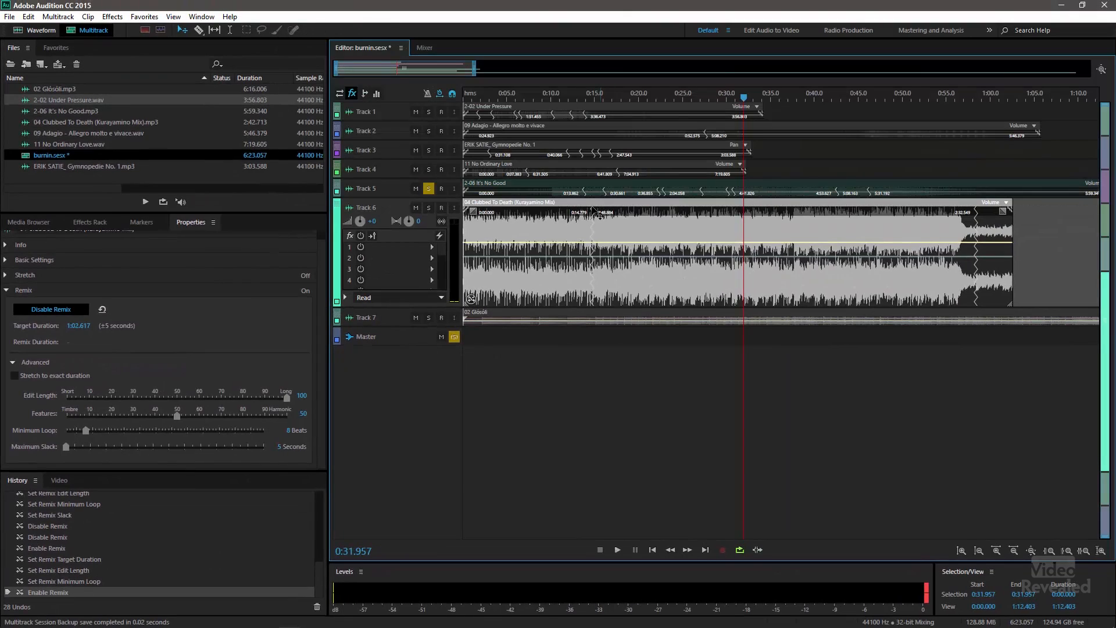
left_click(54, 310)
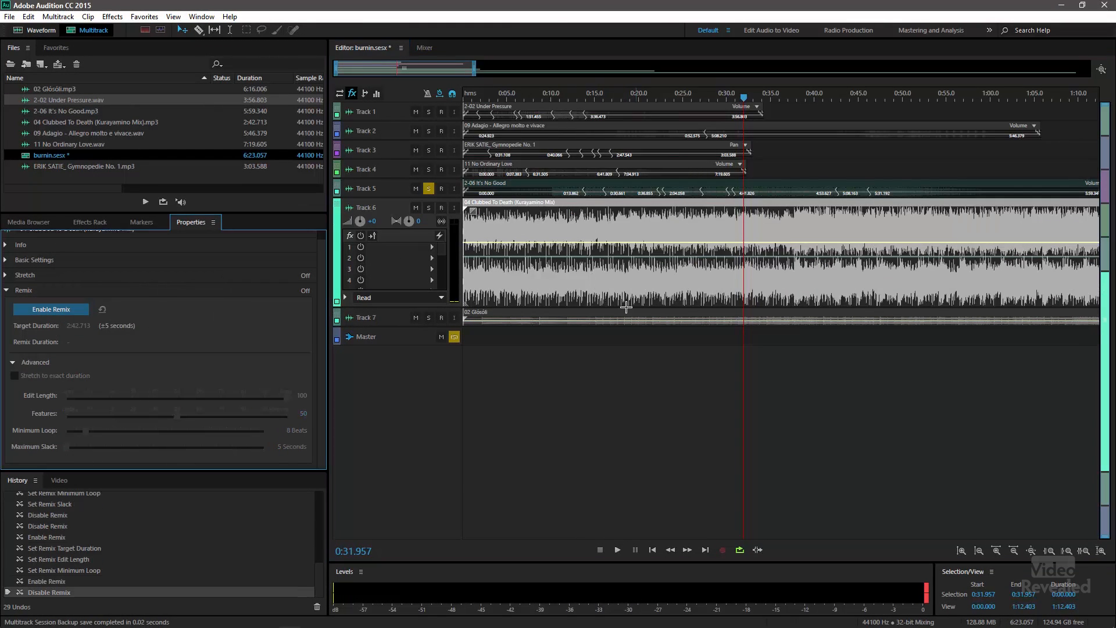
- Place the playhead at about 1:20.8 and split all clips under it
key("backslash")
left_click(599, 382)
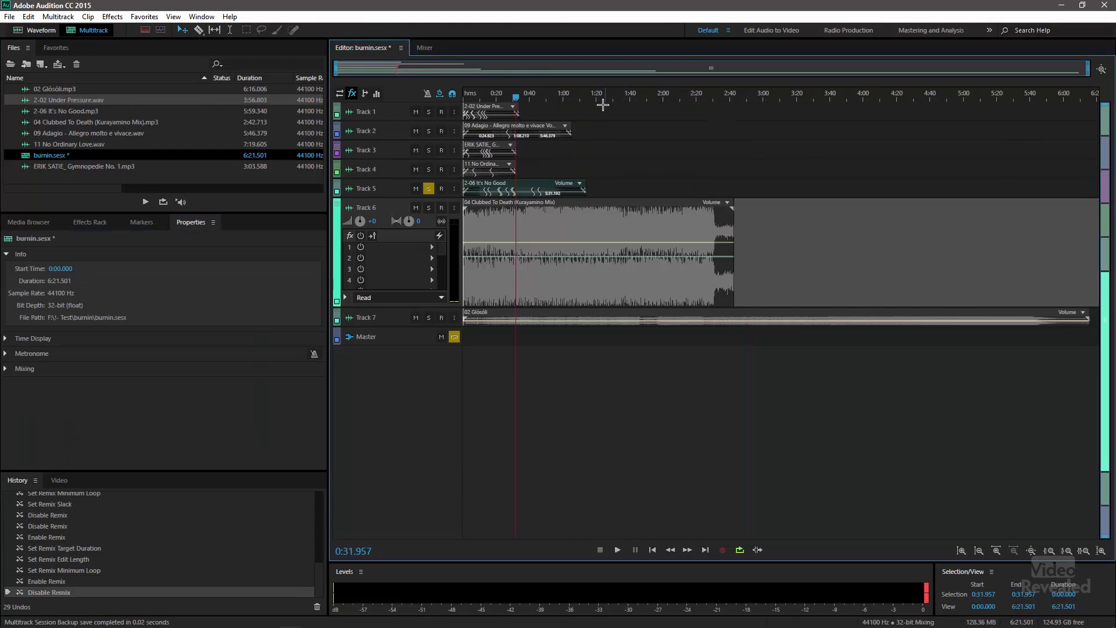
left_click_drag(575, 99, 599, 101)
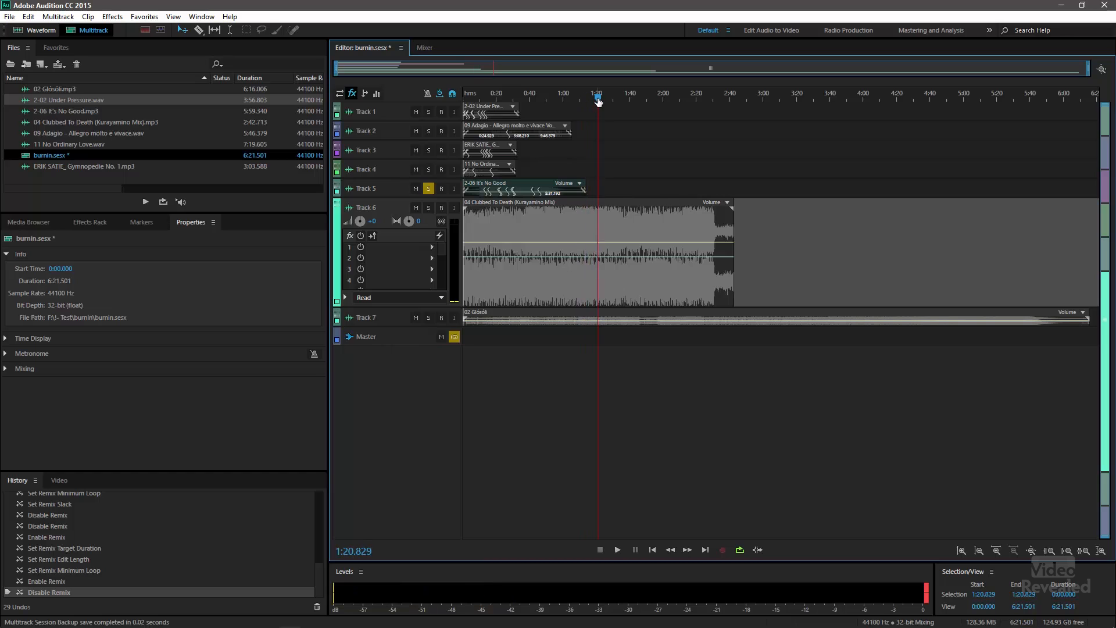
left_click(618, 208)
scroll(613, 204, "up", 2)
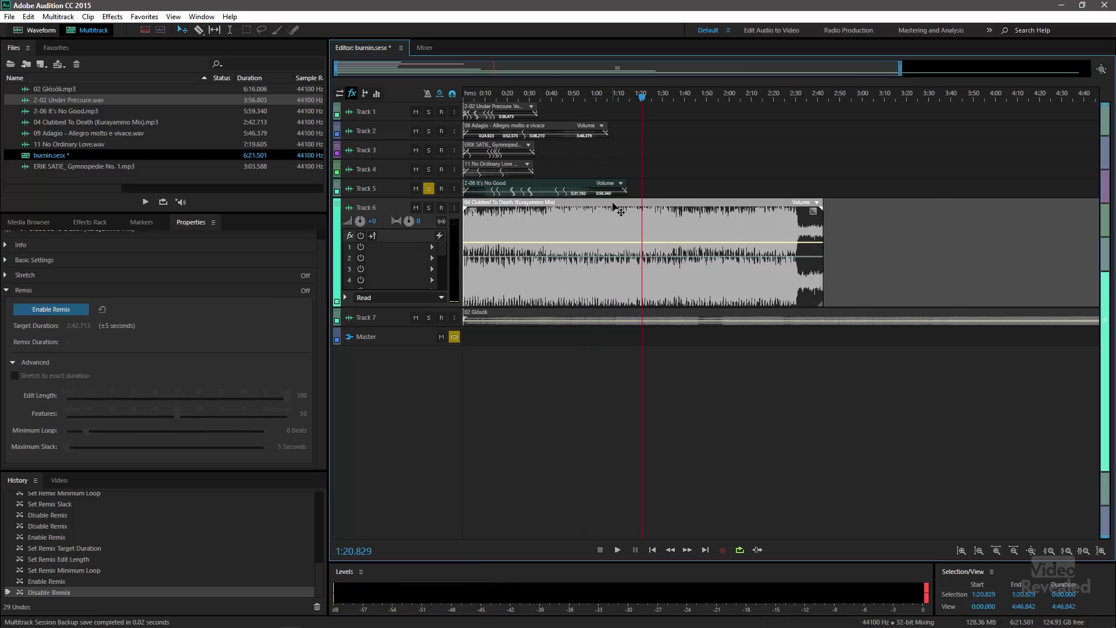
key("r")
left_click(702, 225)
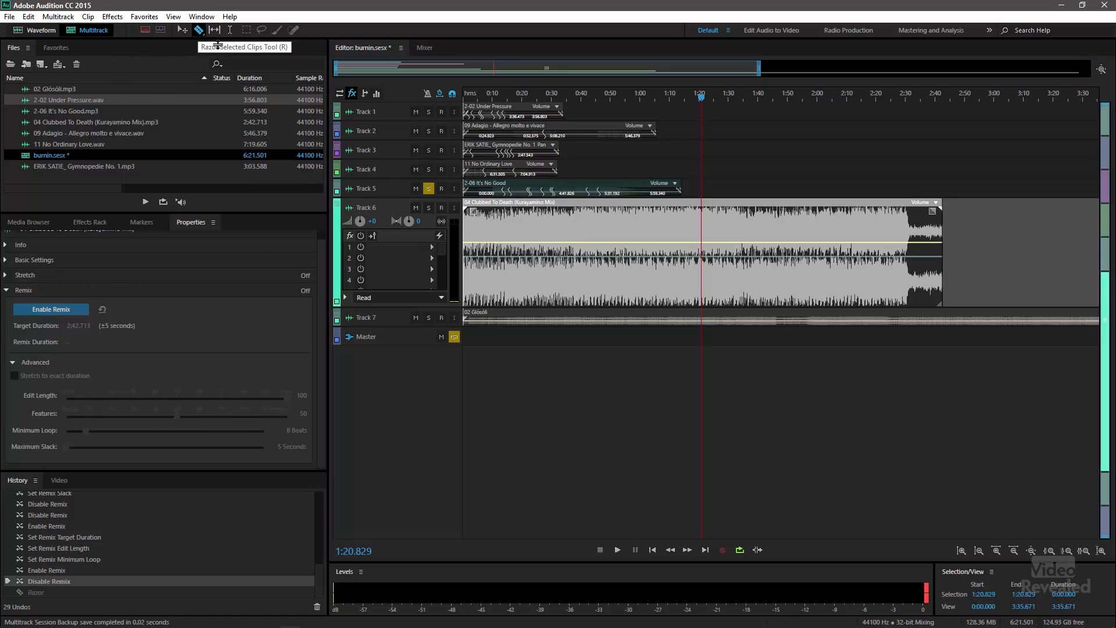
left_click(87, 16)
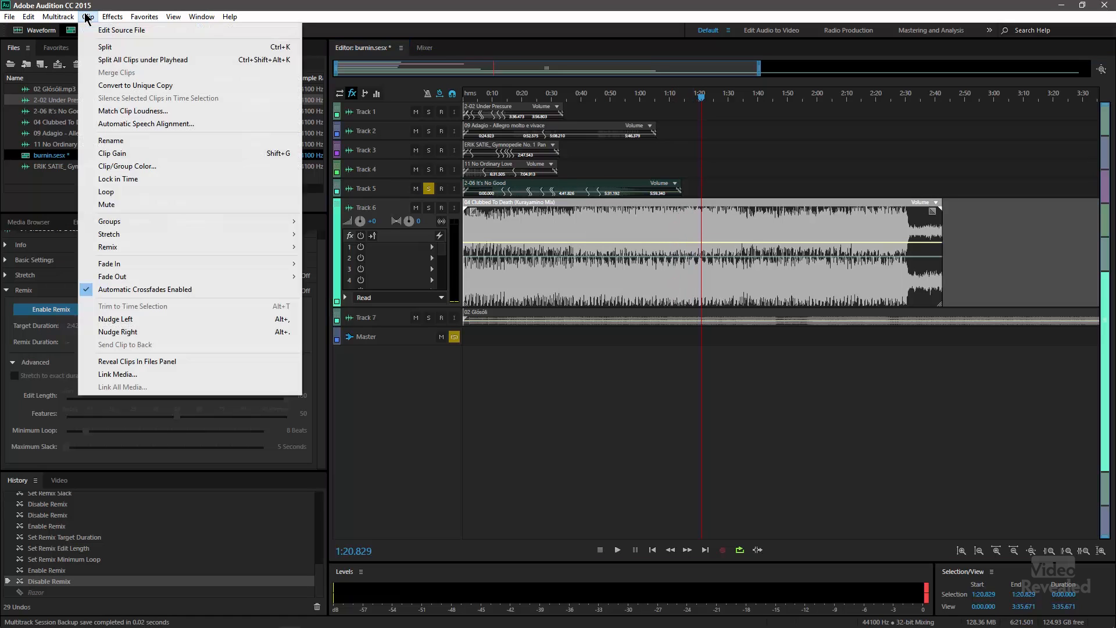
left_click(202, 61)
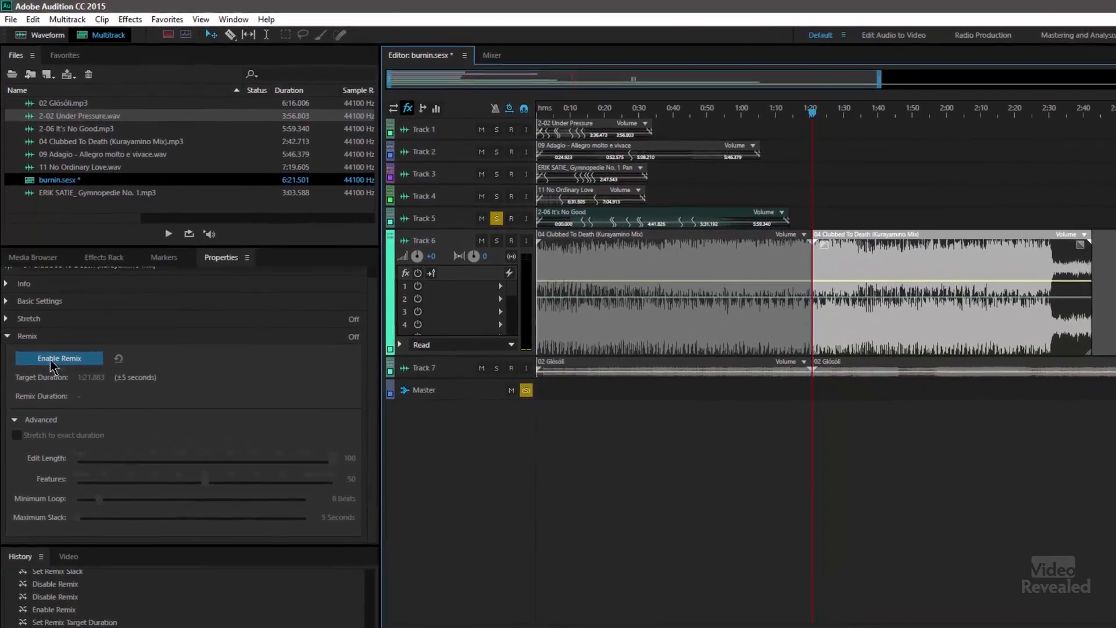
- Enable Remix on both halves of the split Clubbed To Death clip on Track 6
left_click(50, 320)
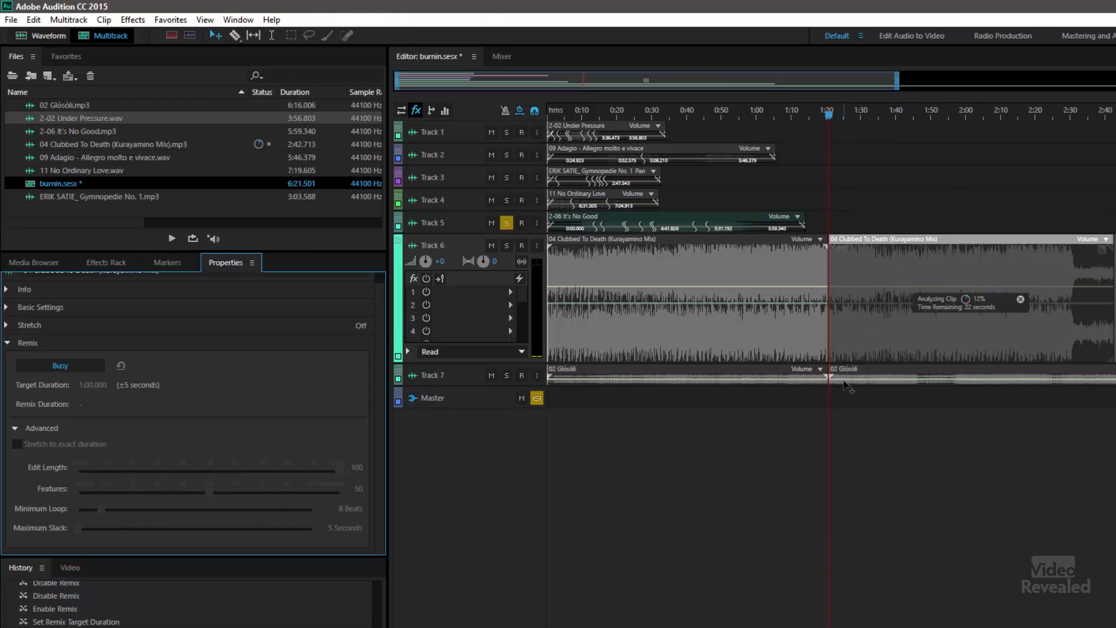
left_click(783, 245)
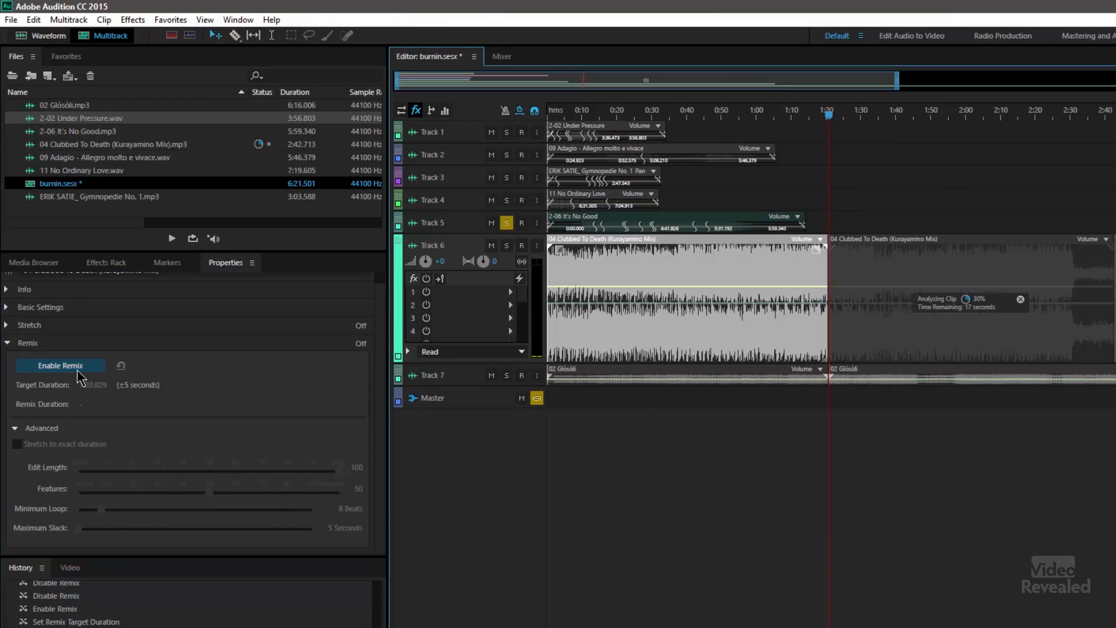
left_click(78, 367)
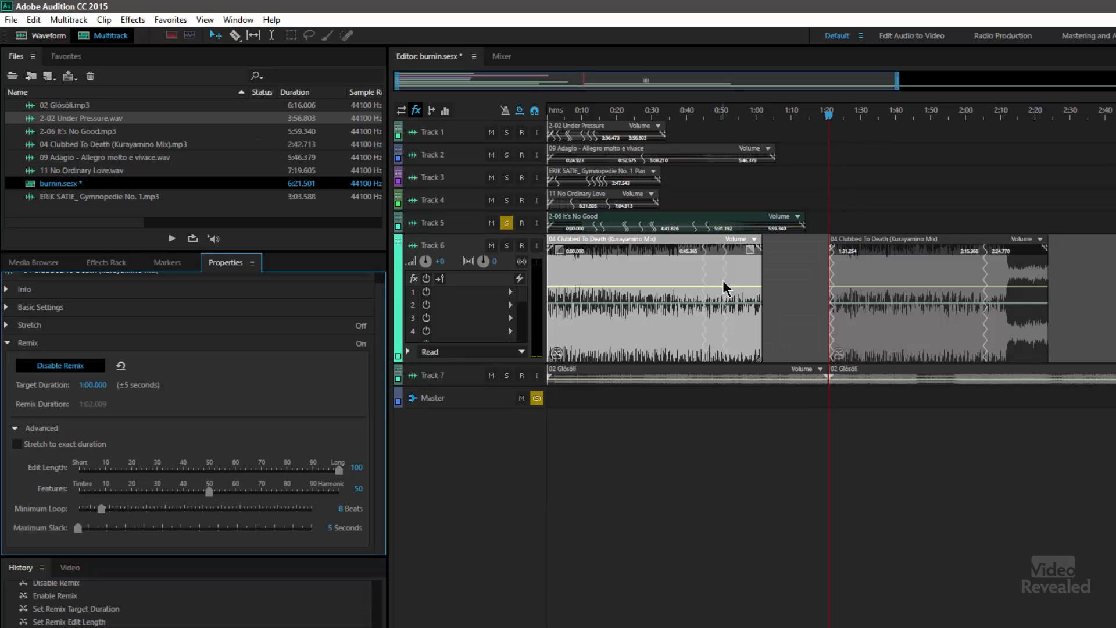
- Move the first remixed half on Track 6 up against the second and audition the join with the track soloed
left_click_drag(697, 244, 763, 249)
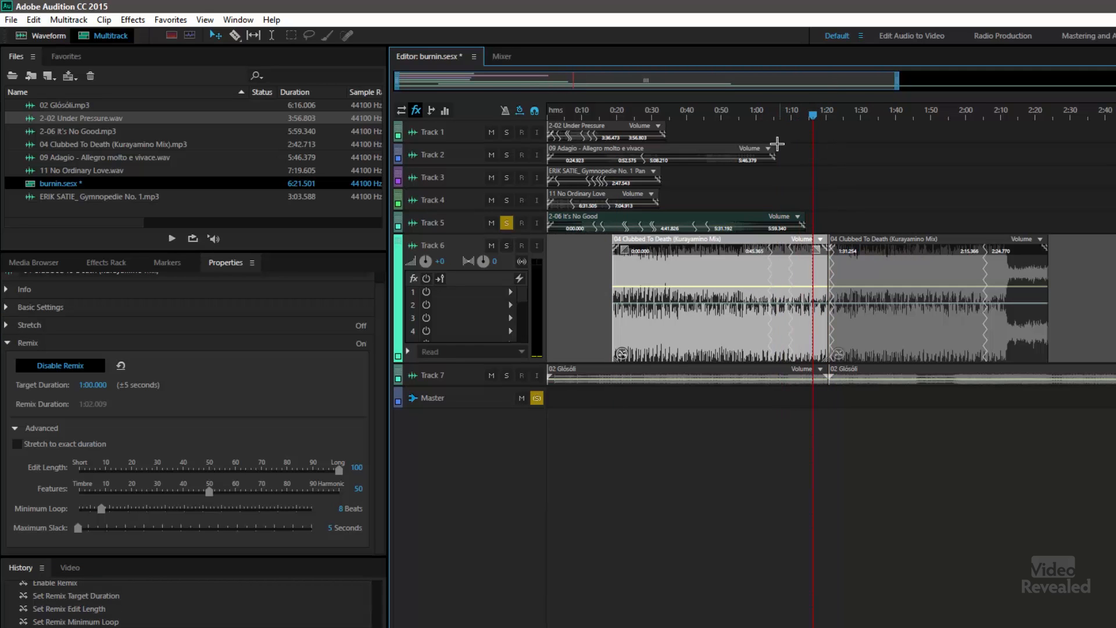
left_click(506, 245)
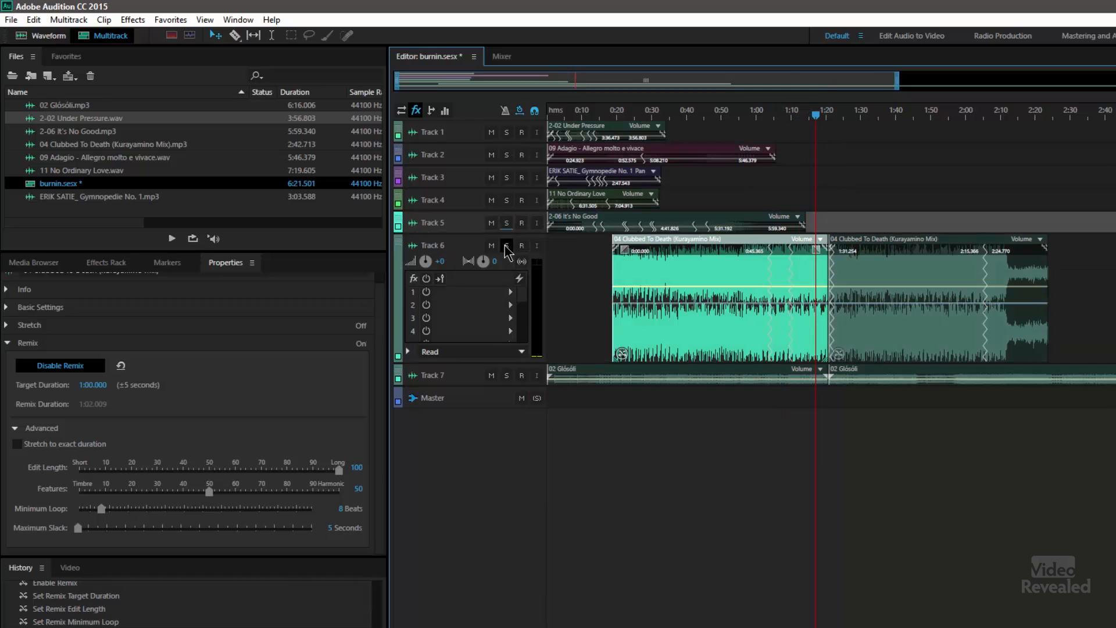
key("space")
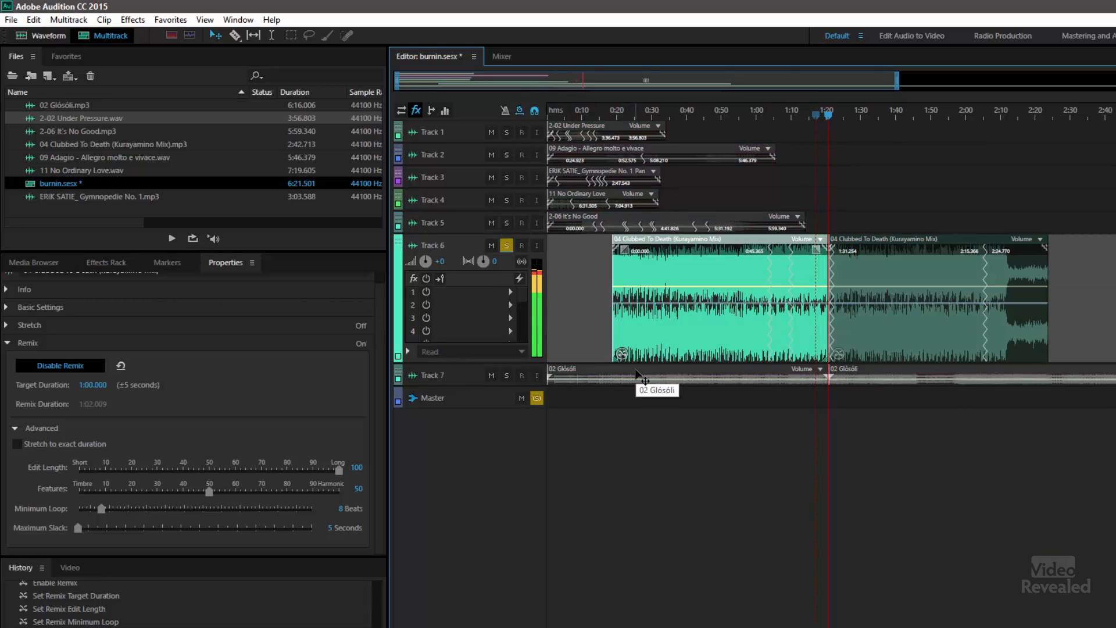
key("space")
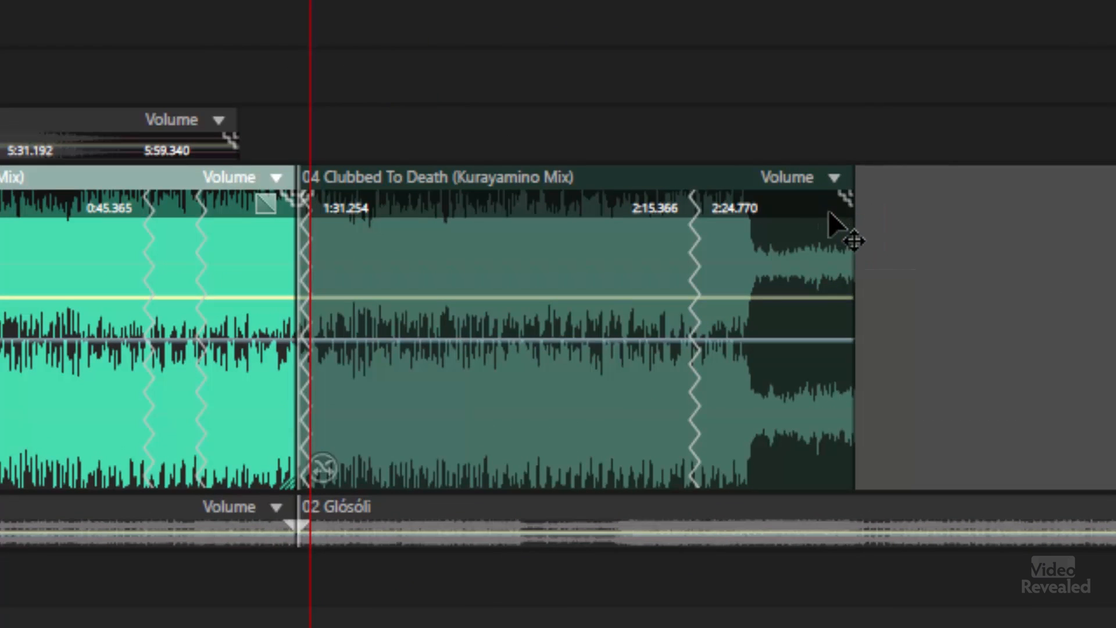
- Shorten the second remixed part from its end and the first one from its start
left_click_drag(850, 198, 500, 237)
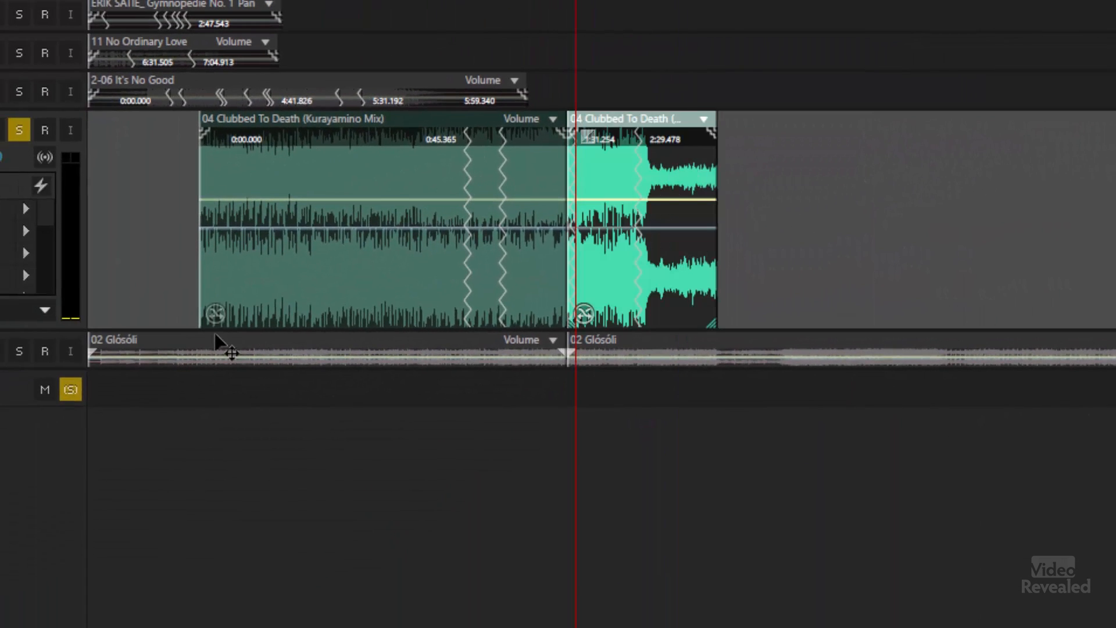
left_click_drag(204, 139, 450, 122)
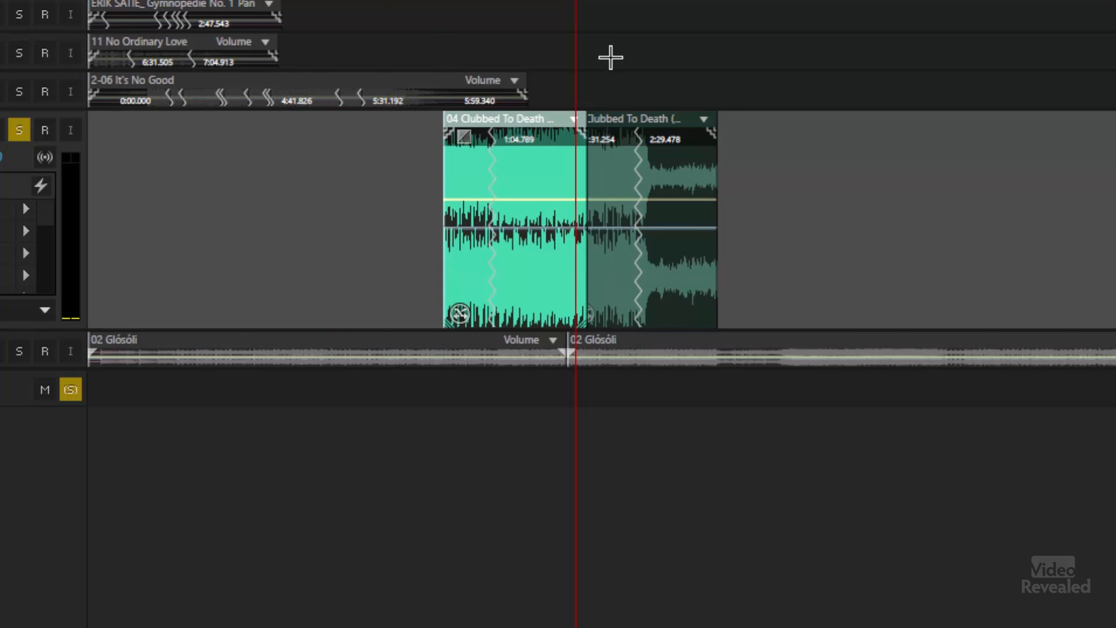
key("equal")
key("equal")
key("equal")
key("equal")
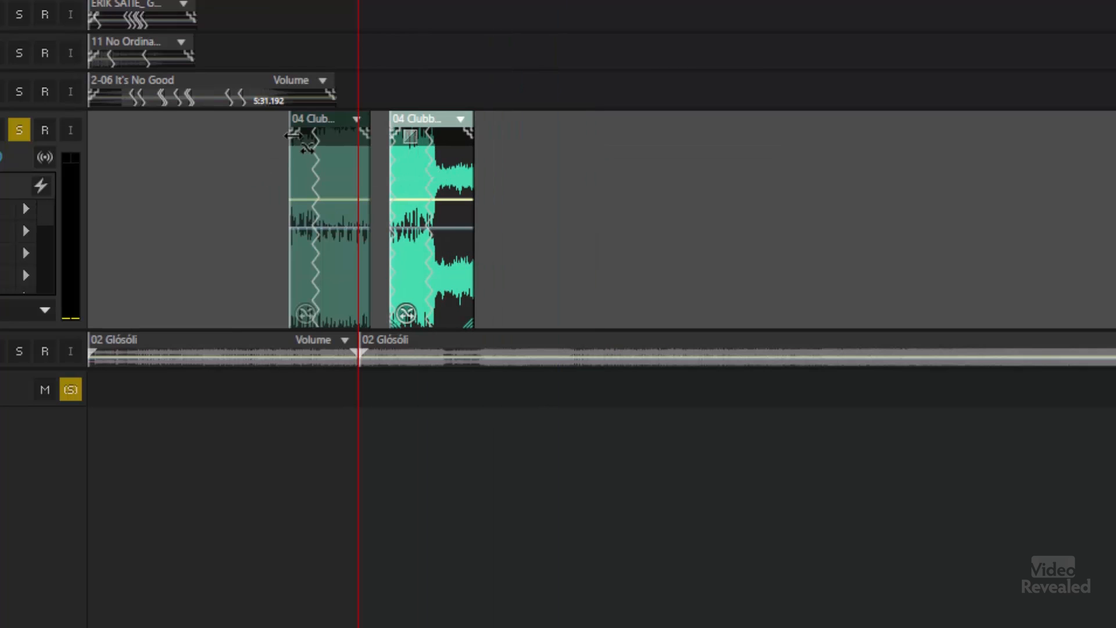
- Lengthen the first remixed part on Track 6 from its start edge
left_click_drag(292, 135, 236, 138)
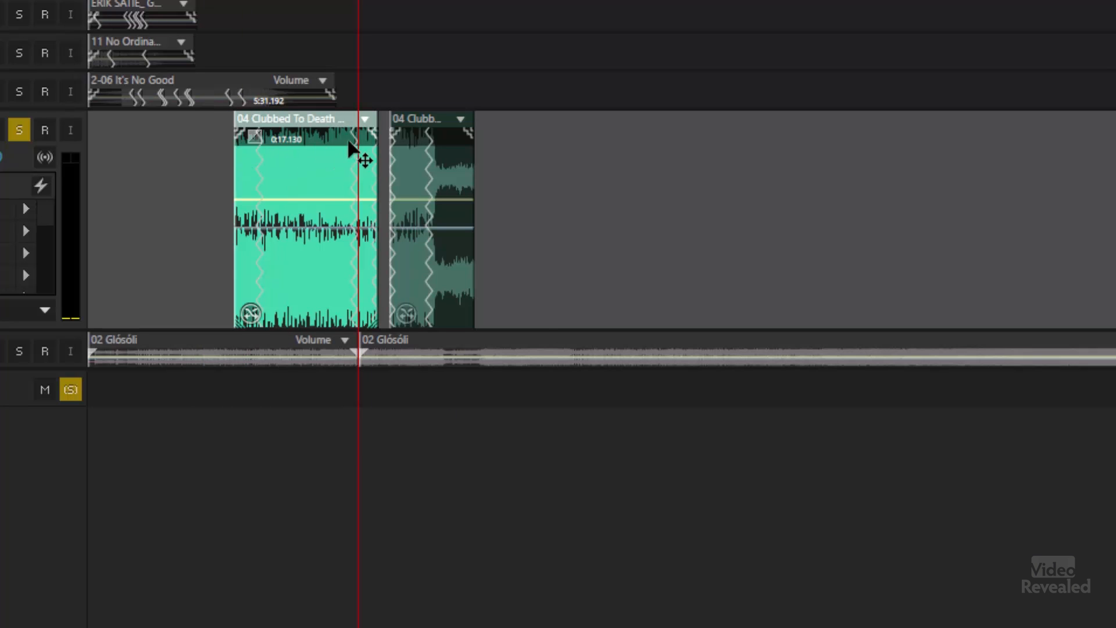
key("=")
key("=")
key("=")
key("=")
- Move the second remixed part up against the first and play across the join
left_click_drag(891, 123, 853, 119)
key("space")
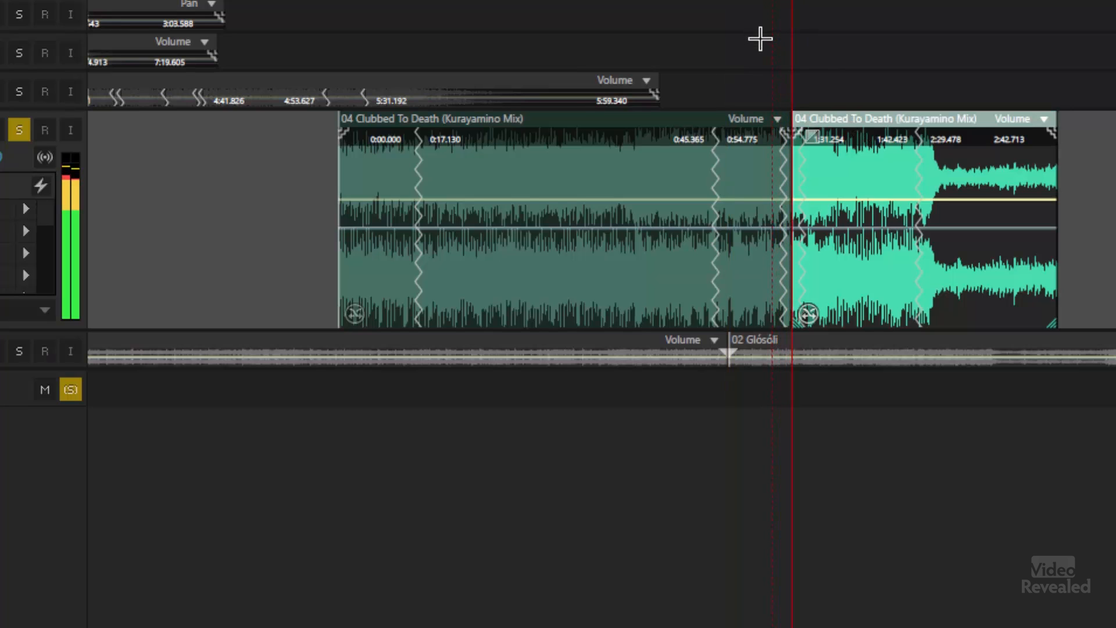
key("space")
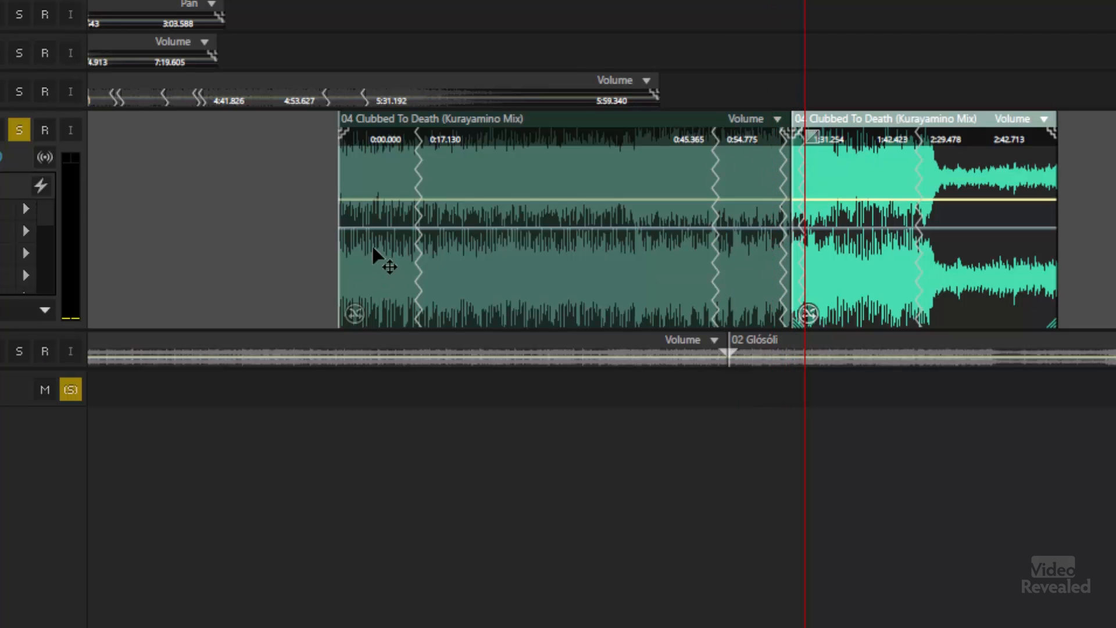
- Extend the start of the first remixed part further and butt the two parts together again
left_click_drag(339, 132, 281, 145)
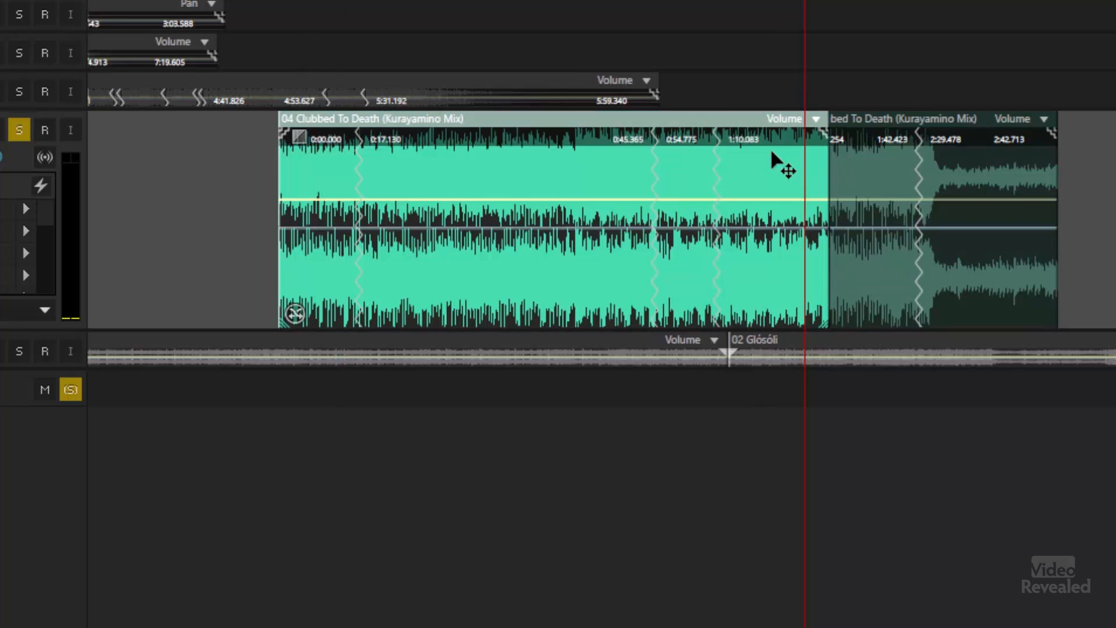
left_click_drag(737, 117, 719, 137)
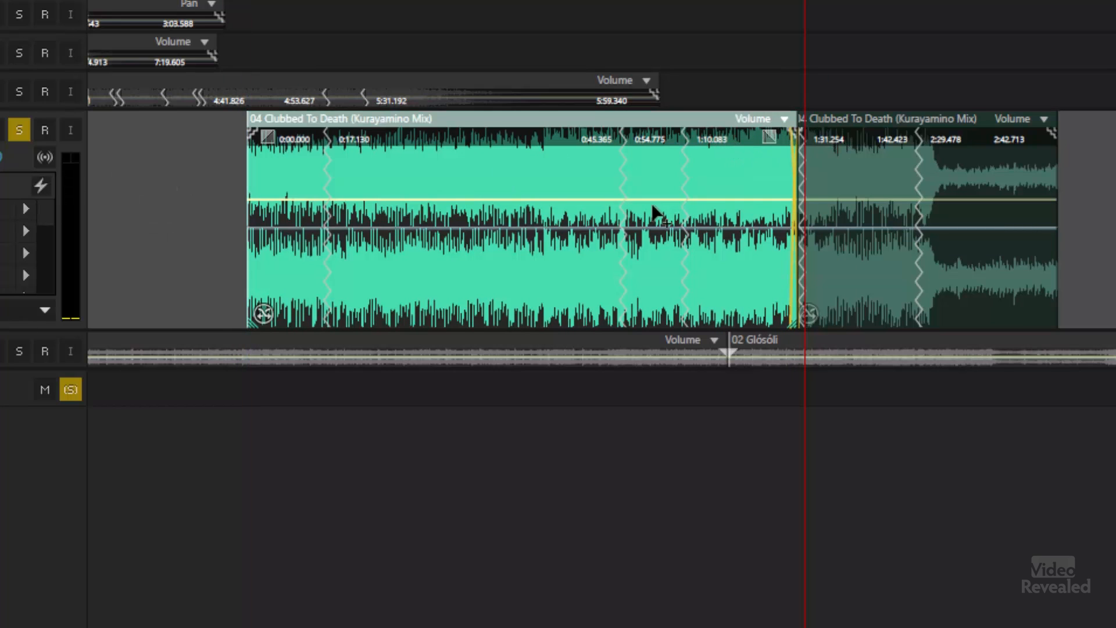
left_click(849, 119)
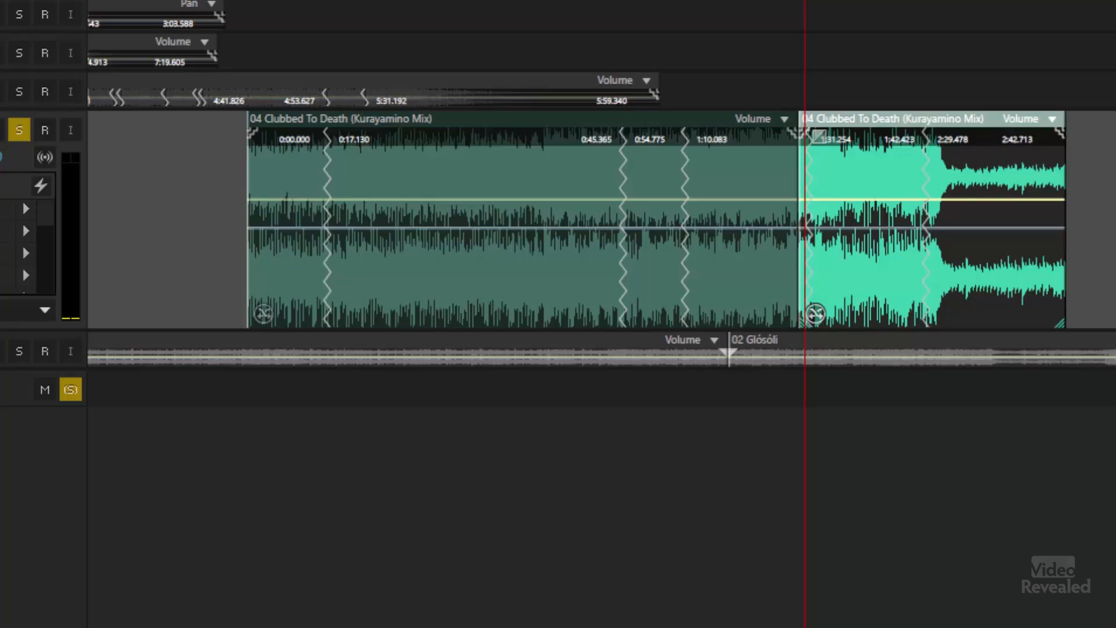
- Select both remixed parts on Track 6 and split the remixed clips into segments
left_click(840, 157)
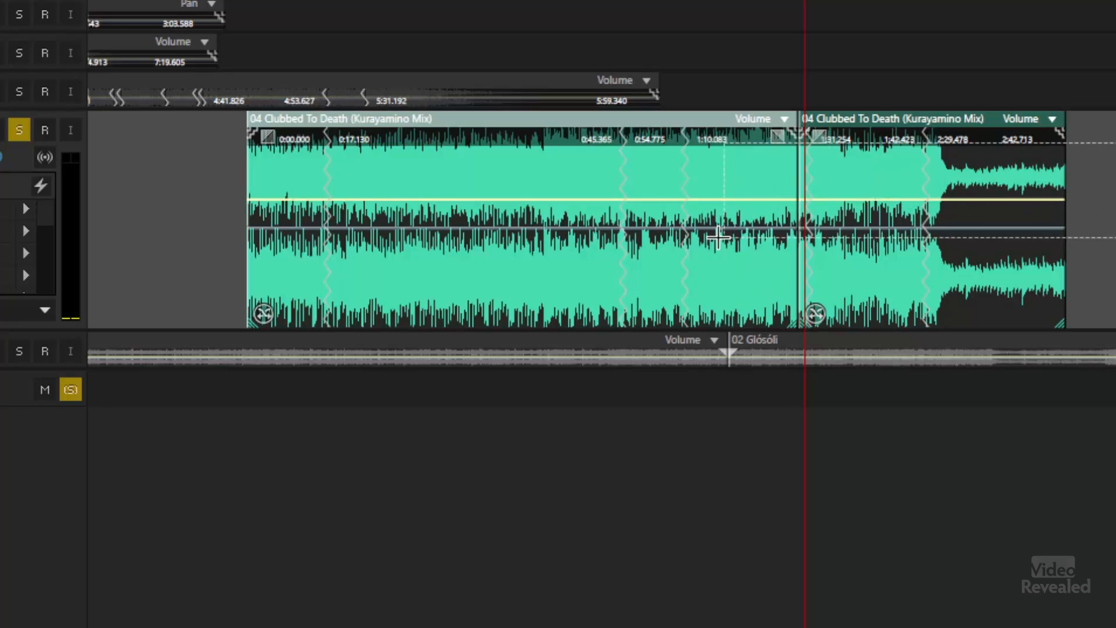
right_click(832, 122)
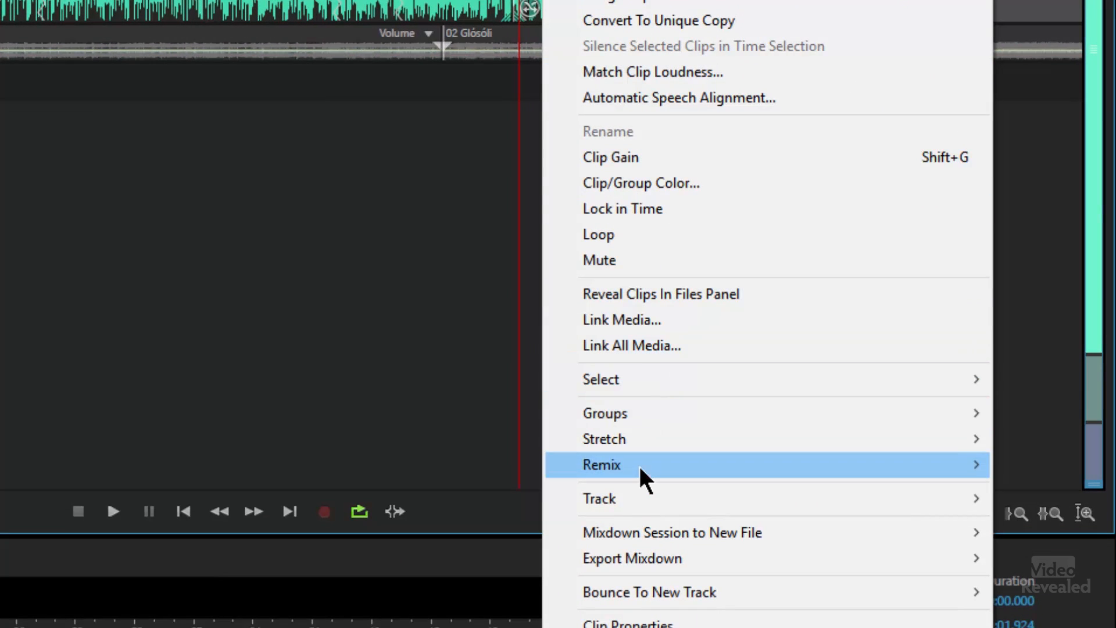
mouse_move(638, 464)
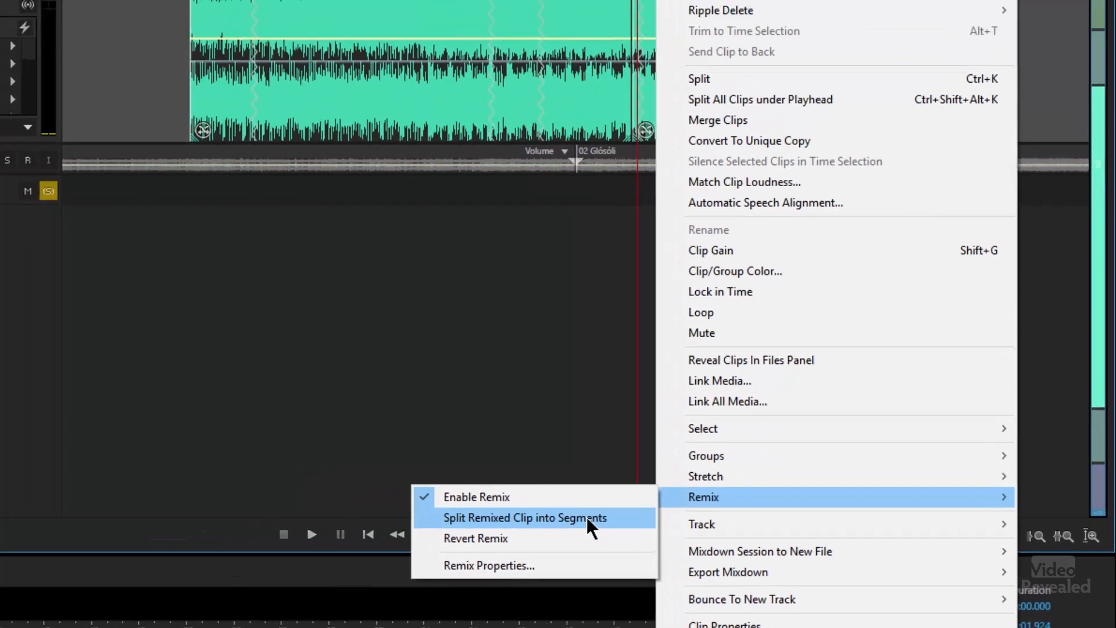
left_click(455, 490)
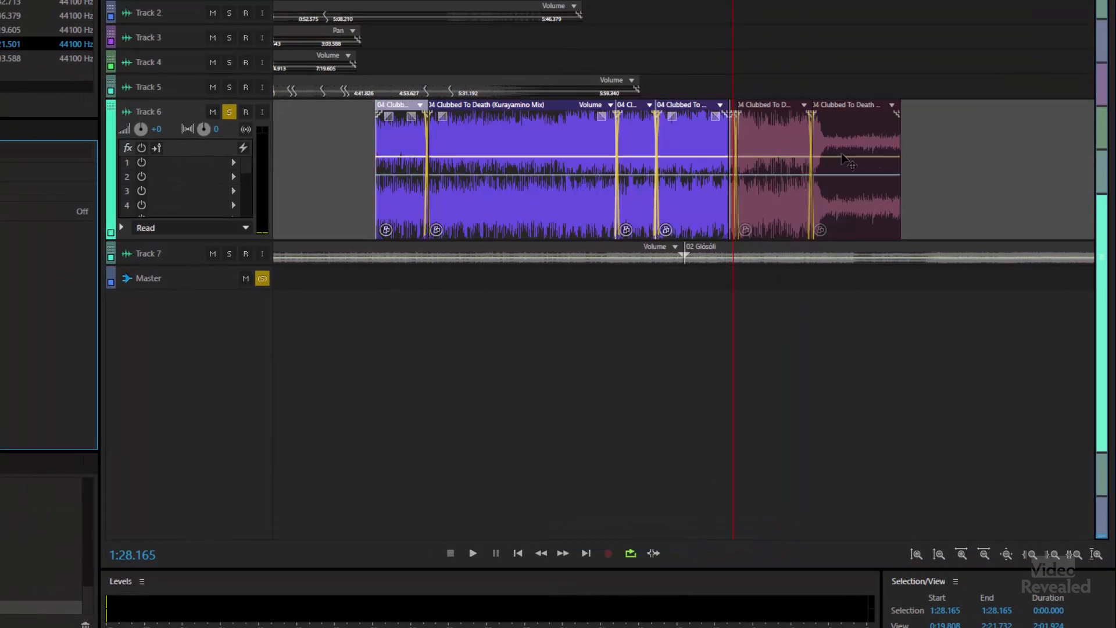
- Examine the crossfades between the split Clubbed To Death segments up close and across the whole session
left_click(935, 125)
left_click(771, 107)
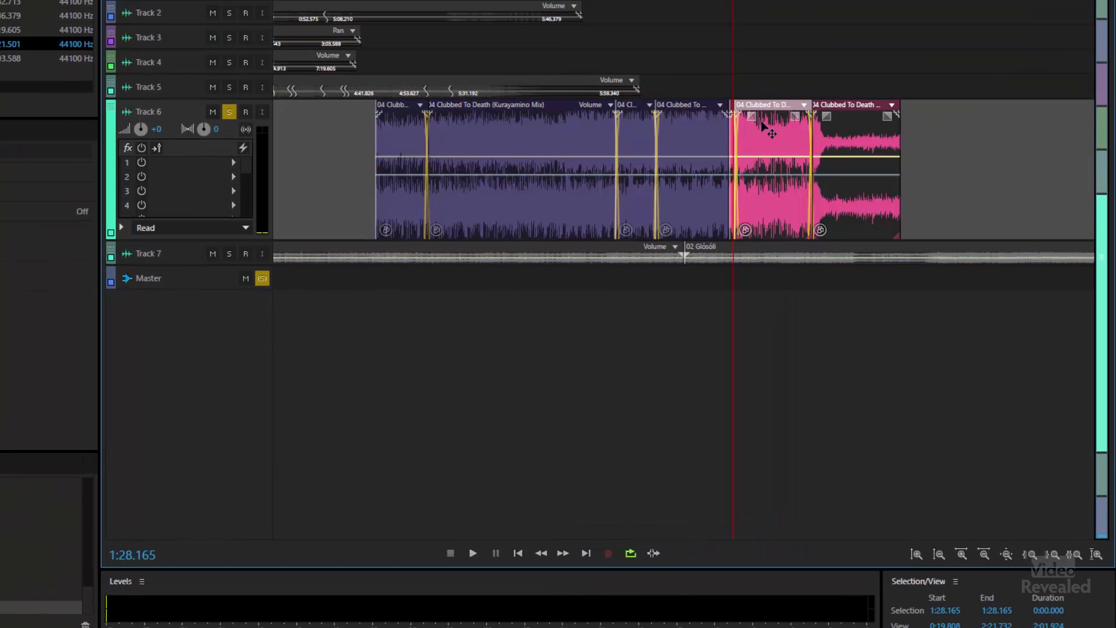
key("equal")
key("equal")
key("equal")
key("equal")
key("equal")
key("equal")
key("equal")
key("equal")
key("equal")
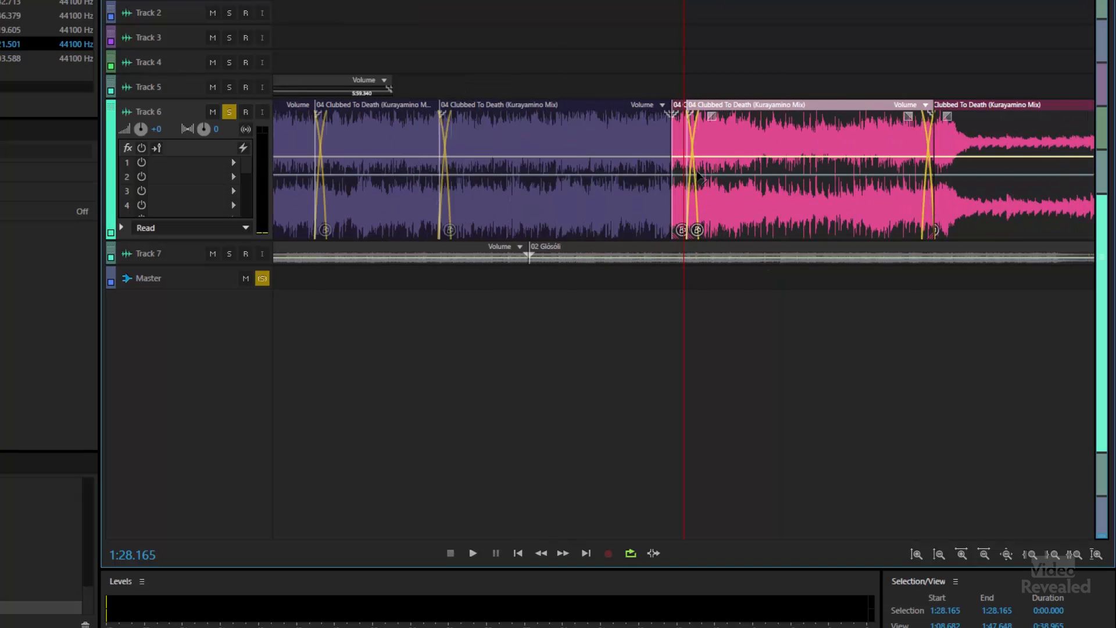
key("equal")
key("equal")
key("equal")
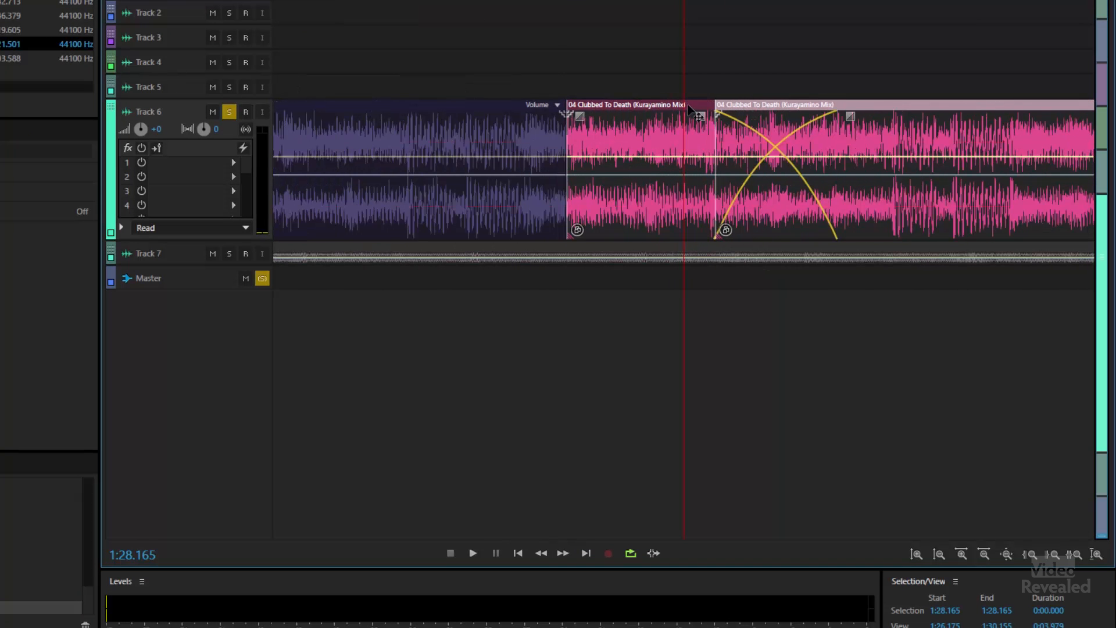
left_click(690, 109)
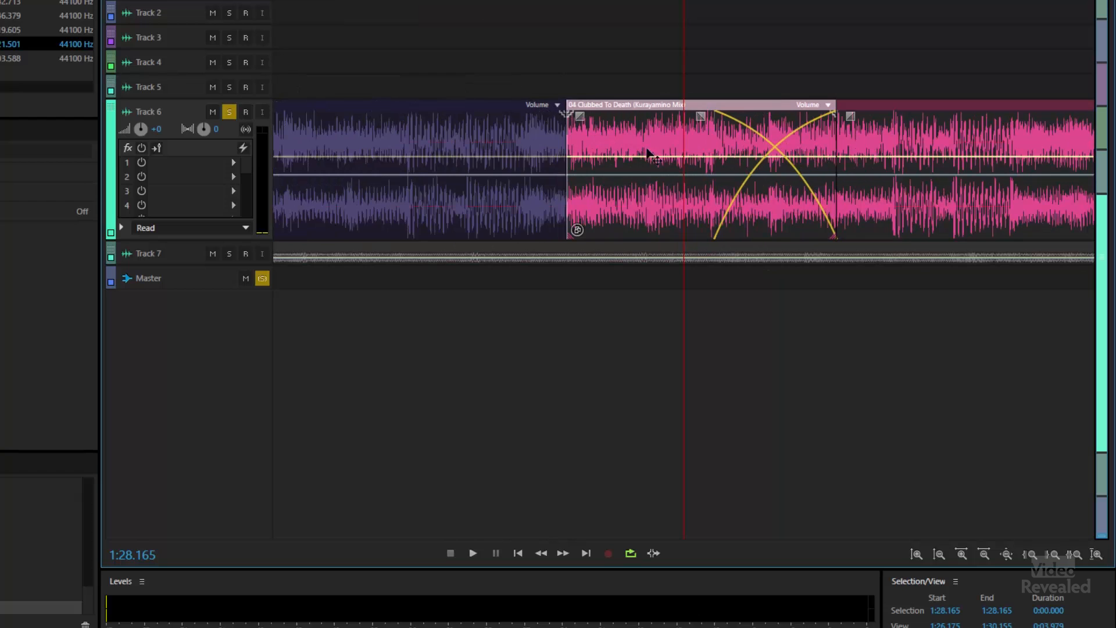
key("minus")
key("ctrl+backslash")
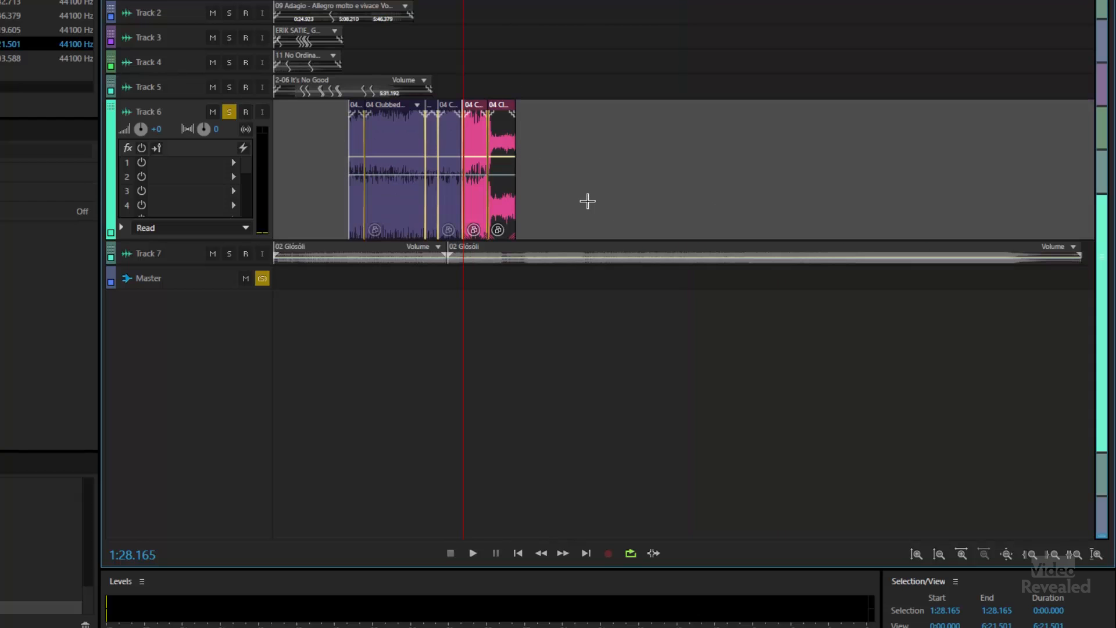
key("equal")
key("equal")
key("equal")
key("equal")
key("equal")
key("equal")
left_click_drag(731, 108, 709, 123)
- Play the remixed Glósóli clip on the soloed Track 7 from near its start
left_click(692, 347)
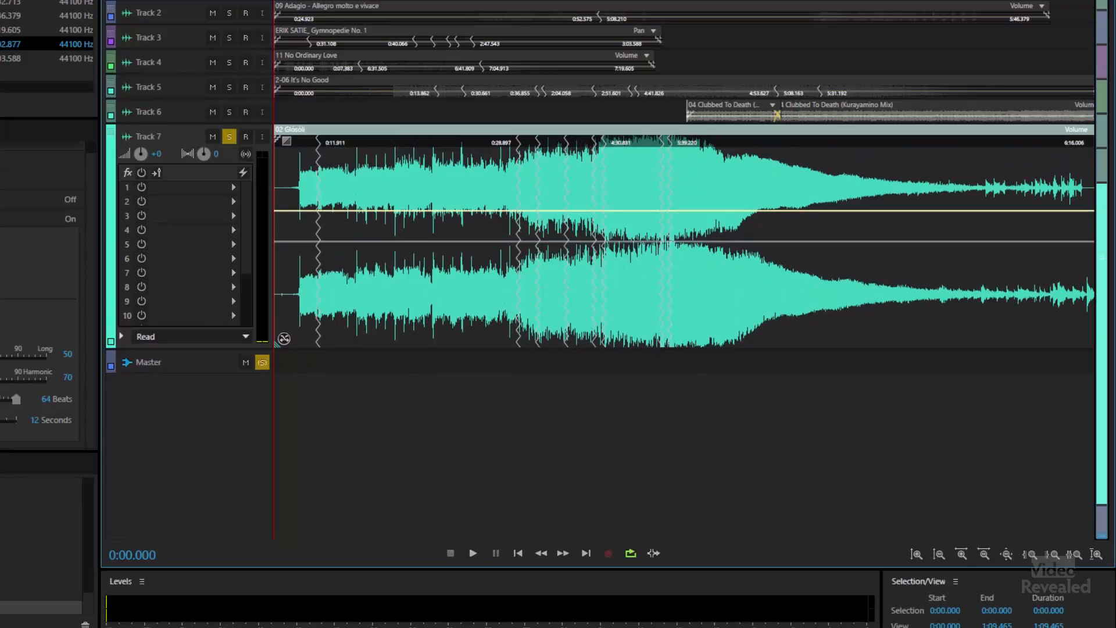
key("space")
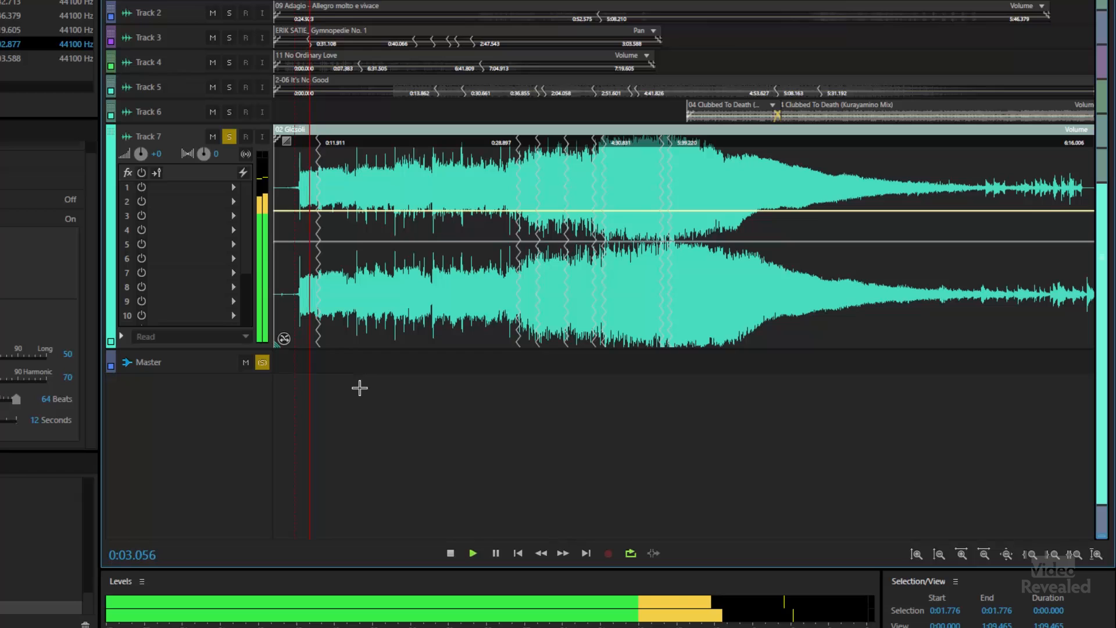